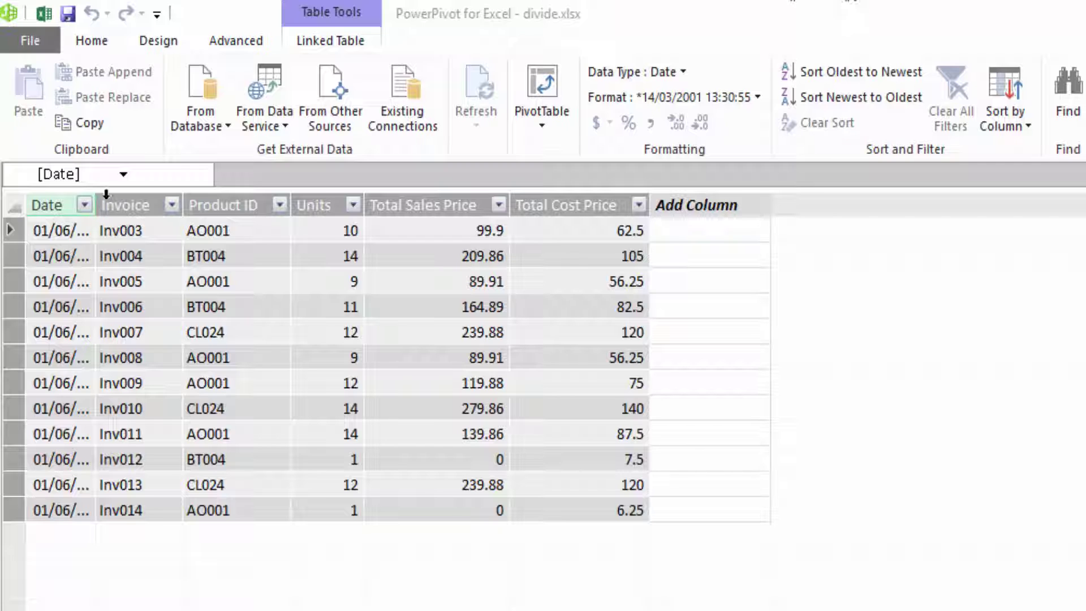
Widen the Date column and add a calculated column =[Total Sales Price]-[Total Cost Price]
drag(93, 205, 137, 204)
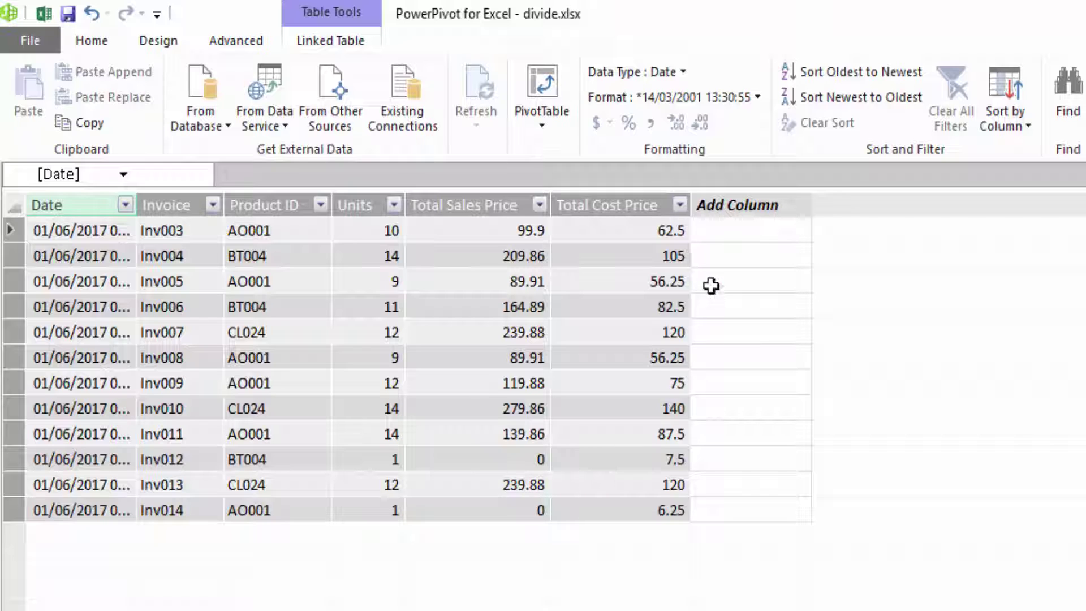
click(734, 205)
text(=)
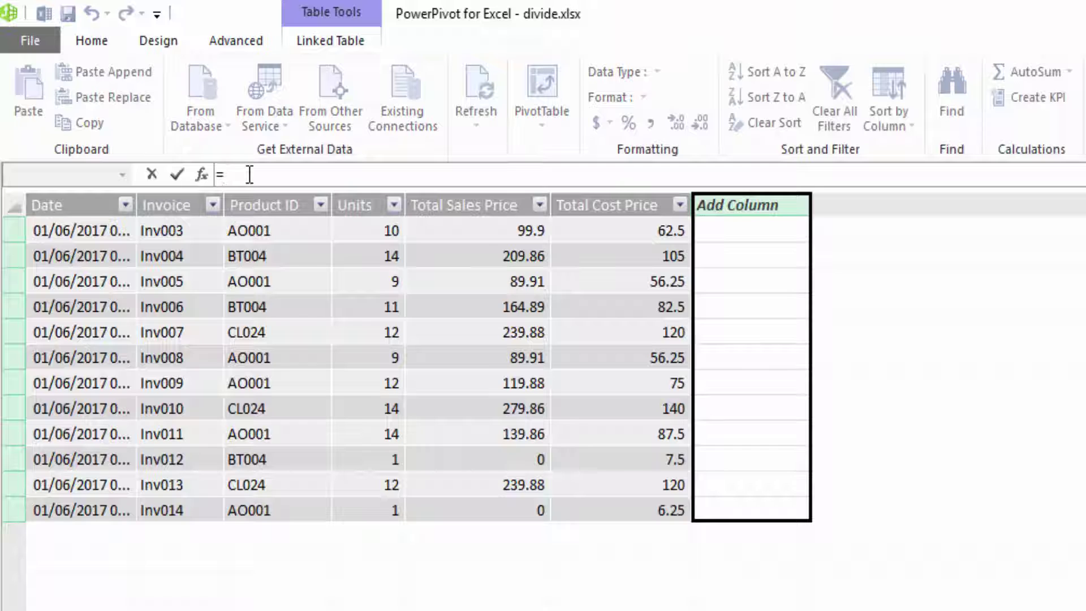
text([T)
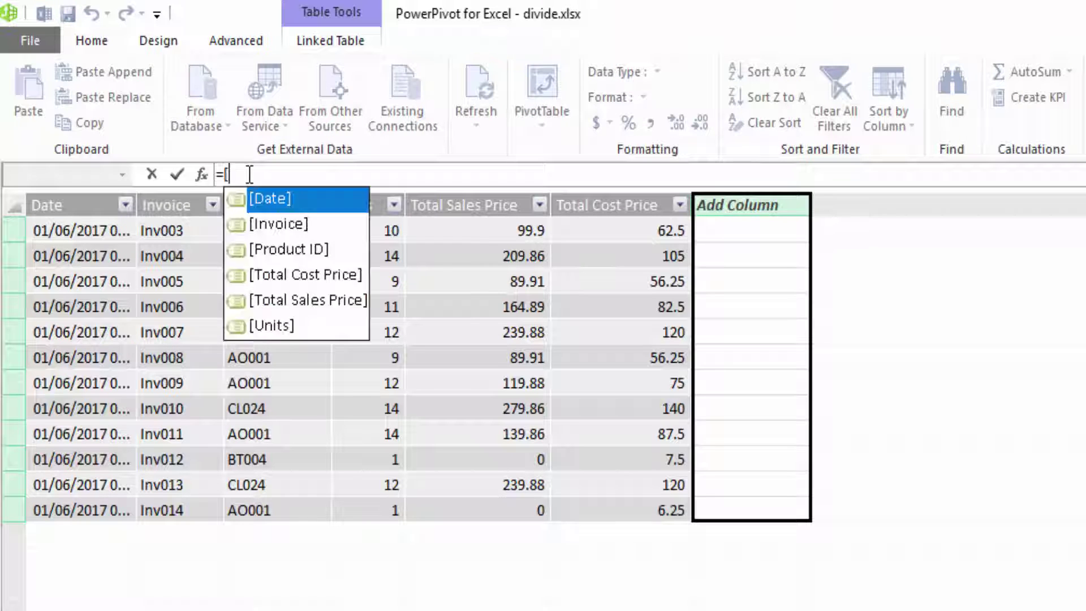
key(Down)
key(Tab)
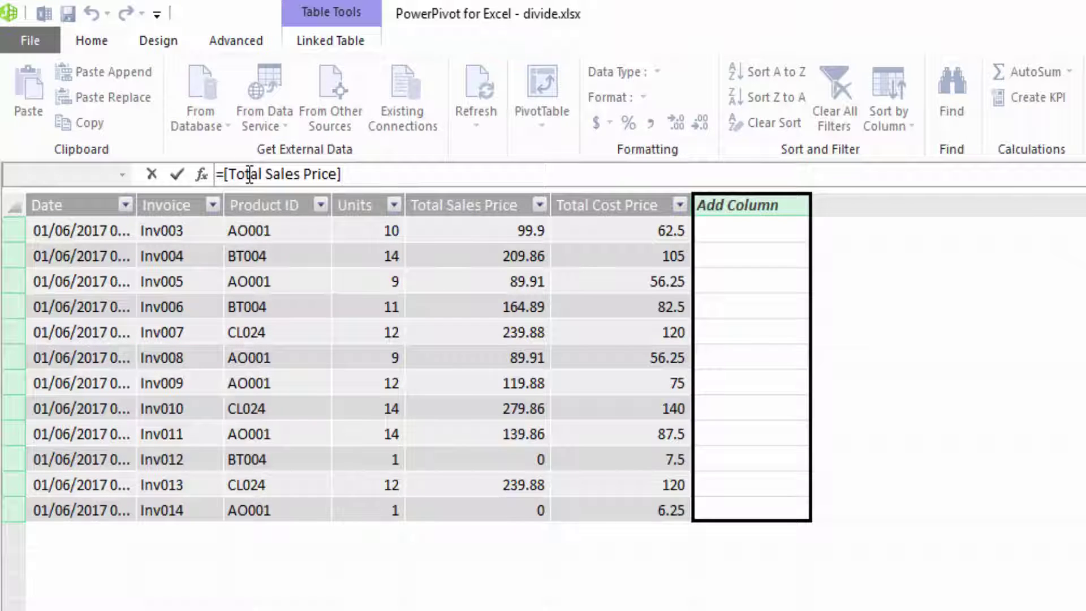
text(-[t)
key(Tab)
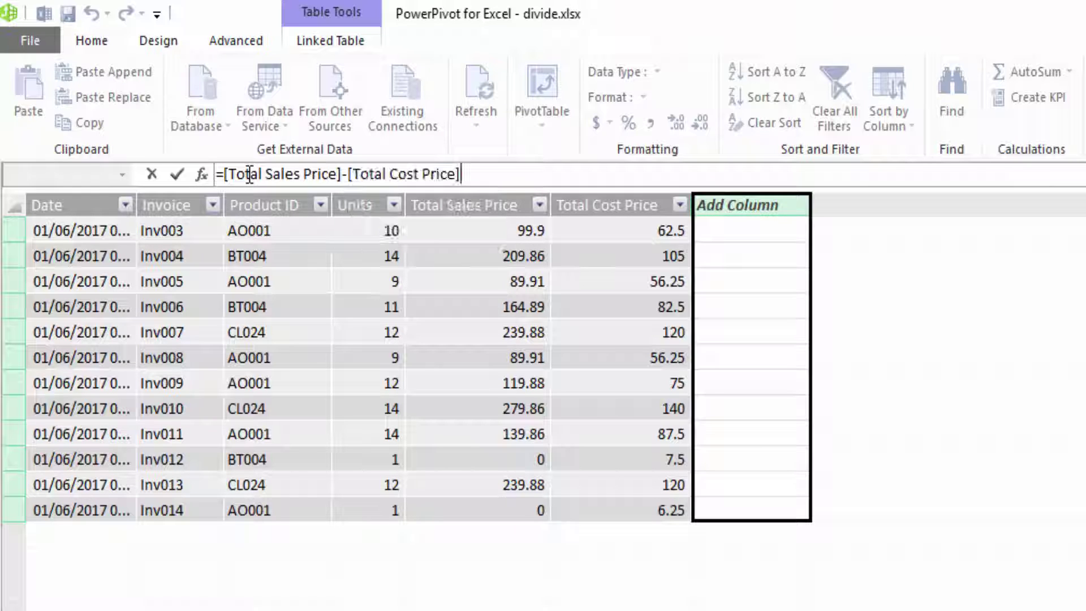
key(Return)
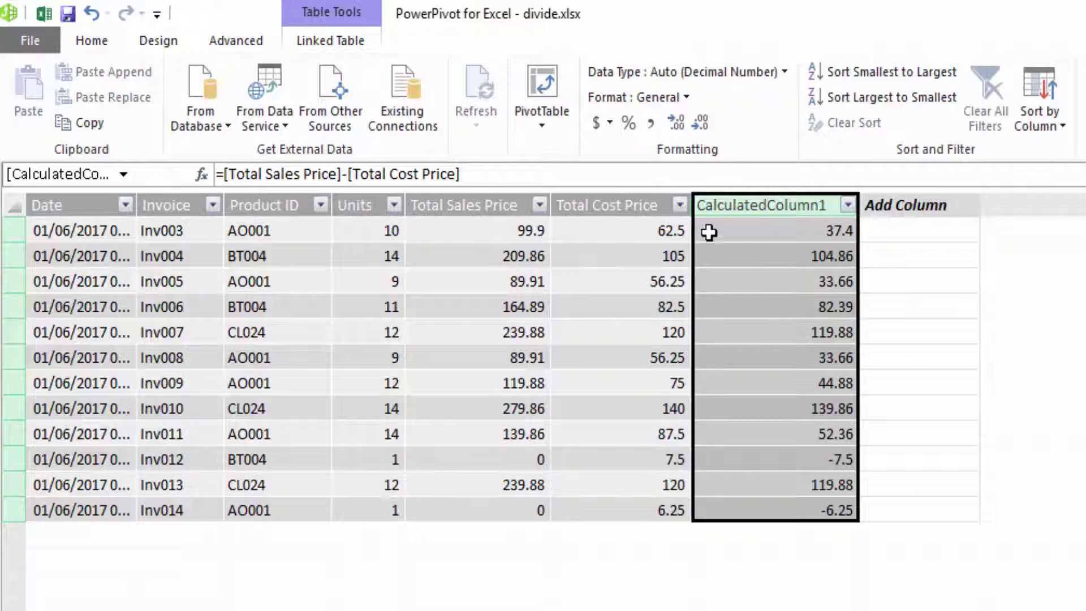
Rename the CalculatedColumn1 column to Profit
right_click(716, 206)
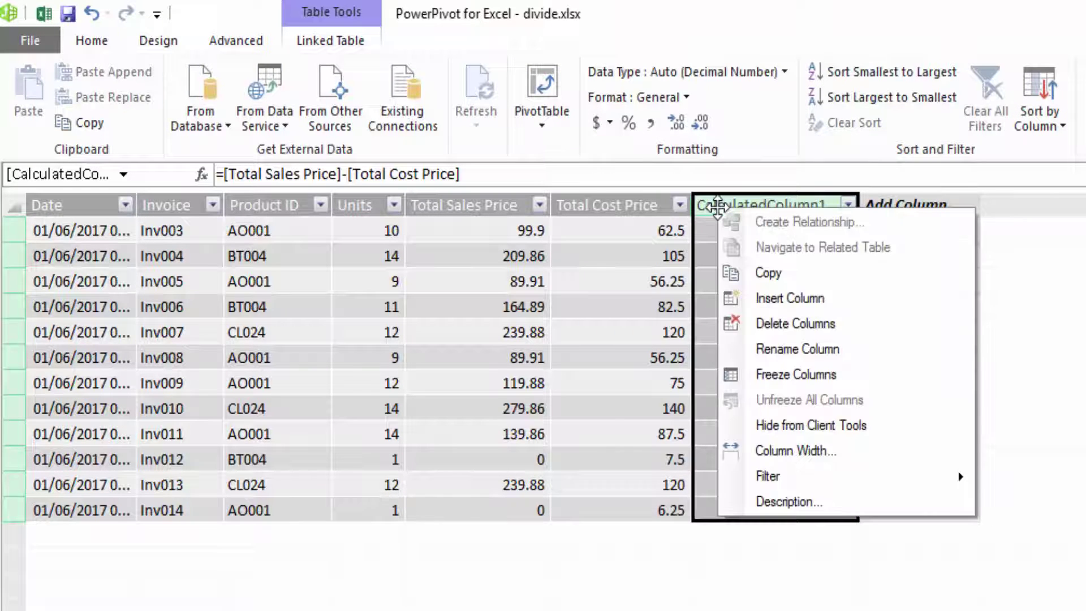
click(779, 350)
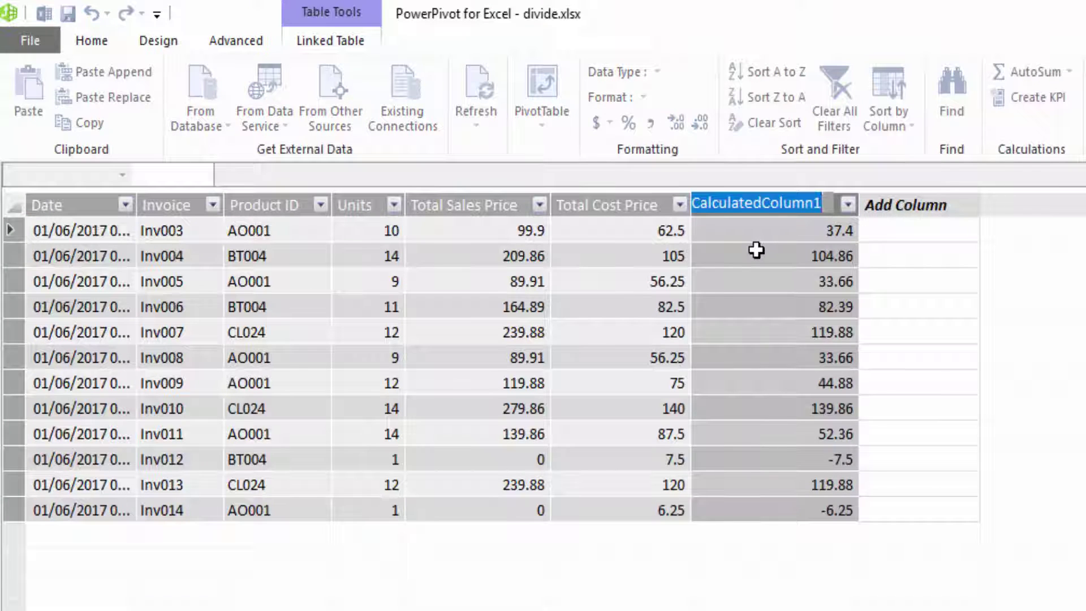
text(Profit)
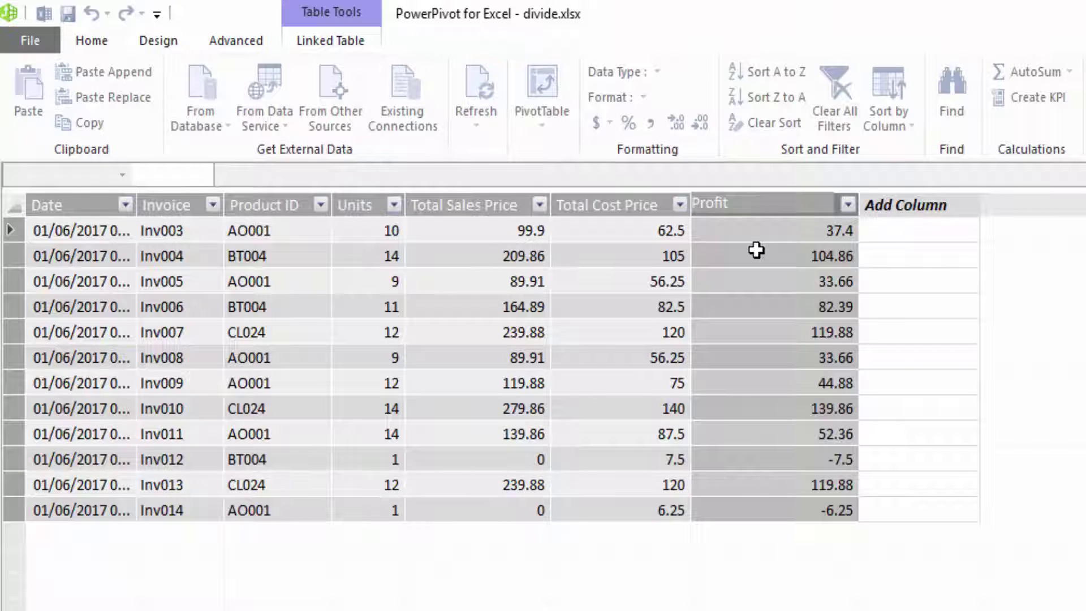
click(893, 201)
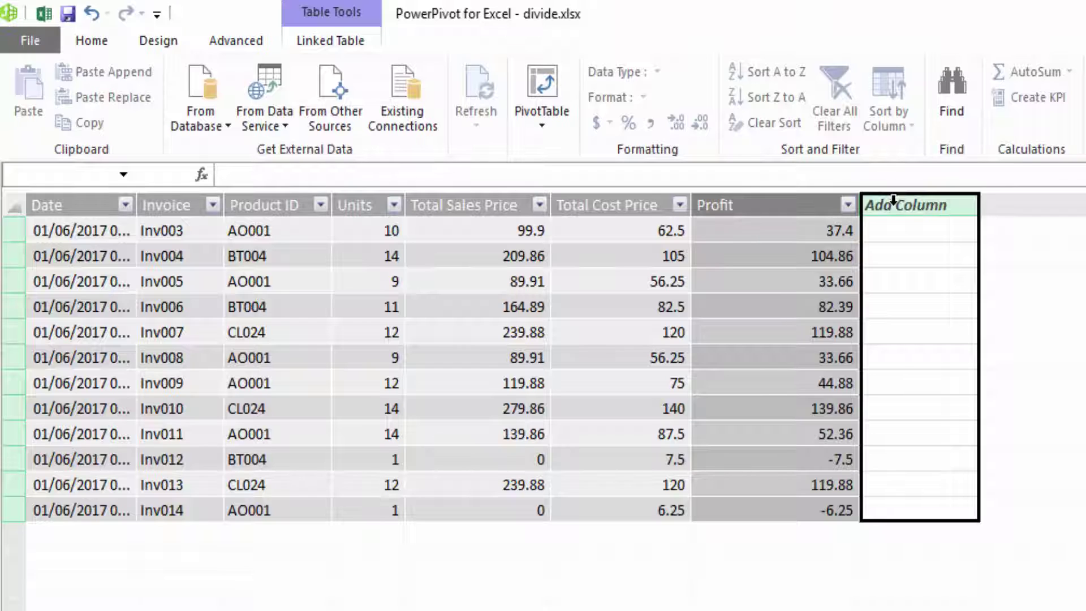
Add a GP% column =[Profit]/[Total Sales Price], formatted as percentages
click(307, 170)
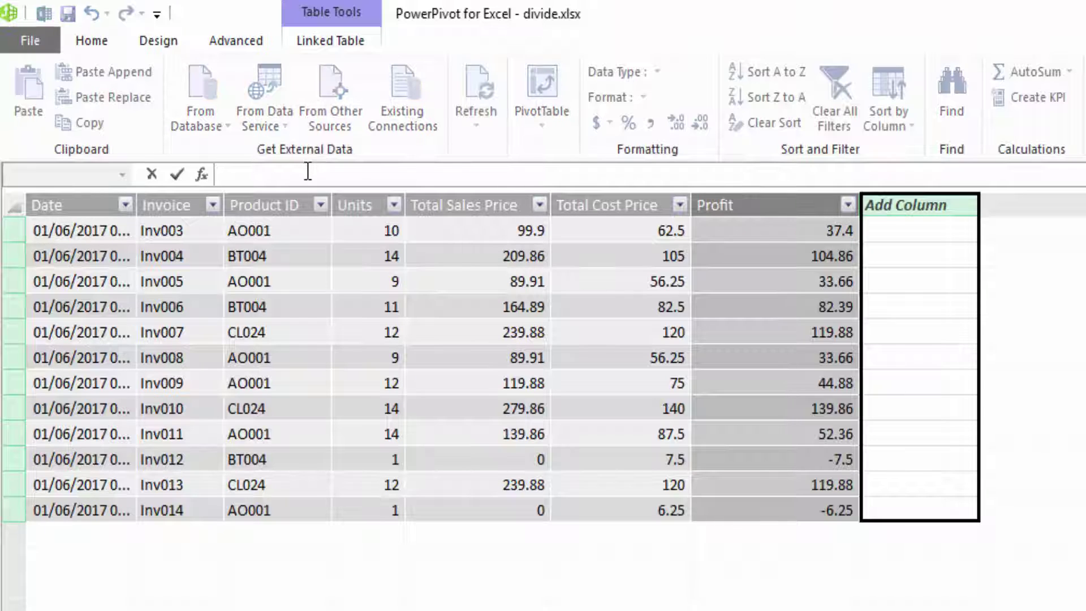
text(=[Profit] / [Total Sales Price)
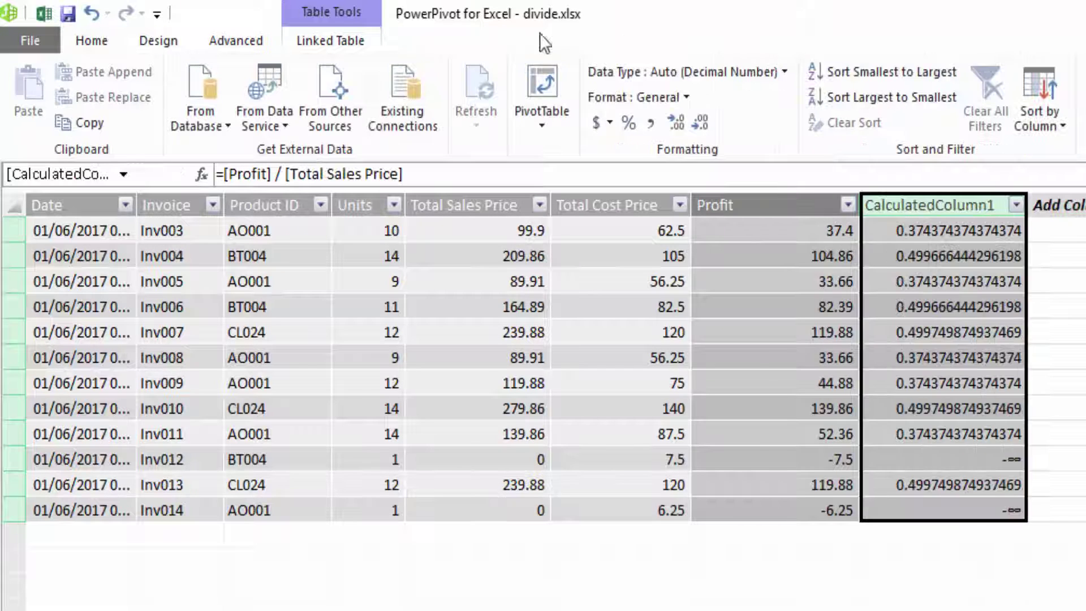
right_click(881, 202)
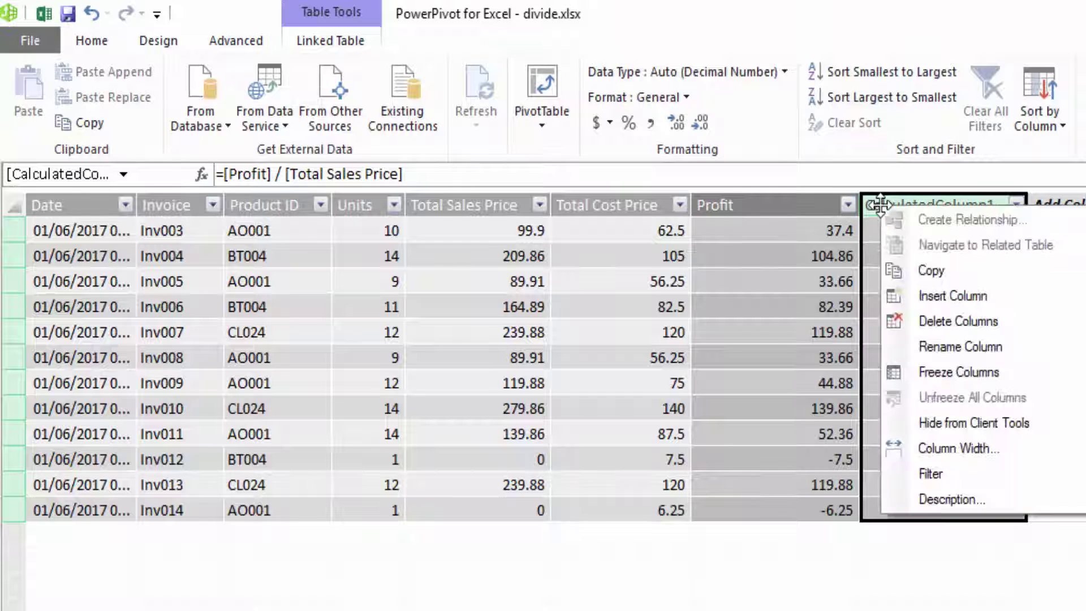
click(952, 348)
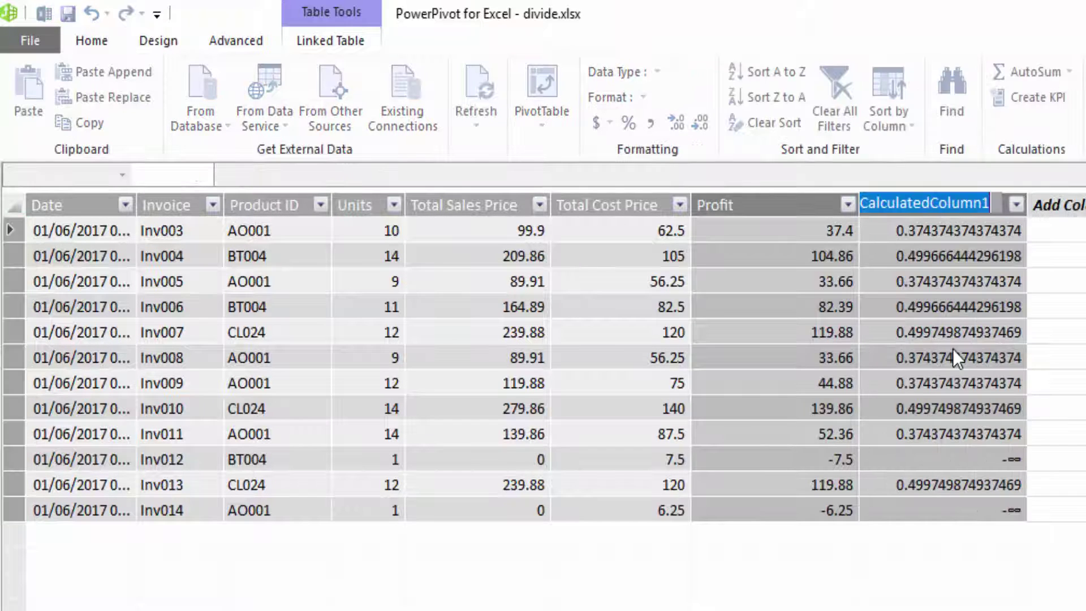
text(GP%)
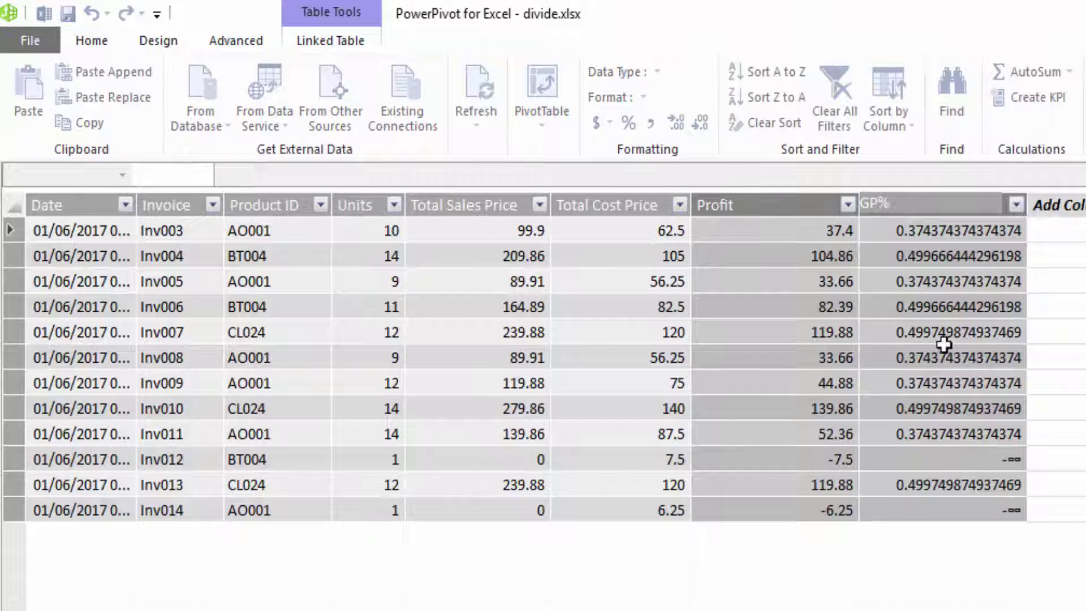
click(935, 346)
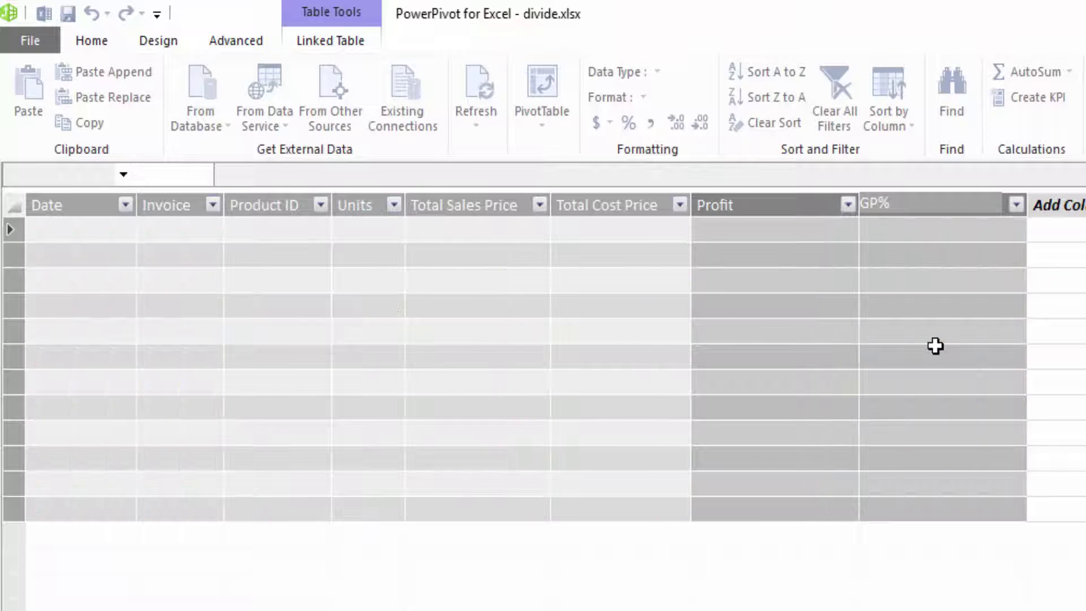
click(938, 212)
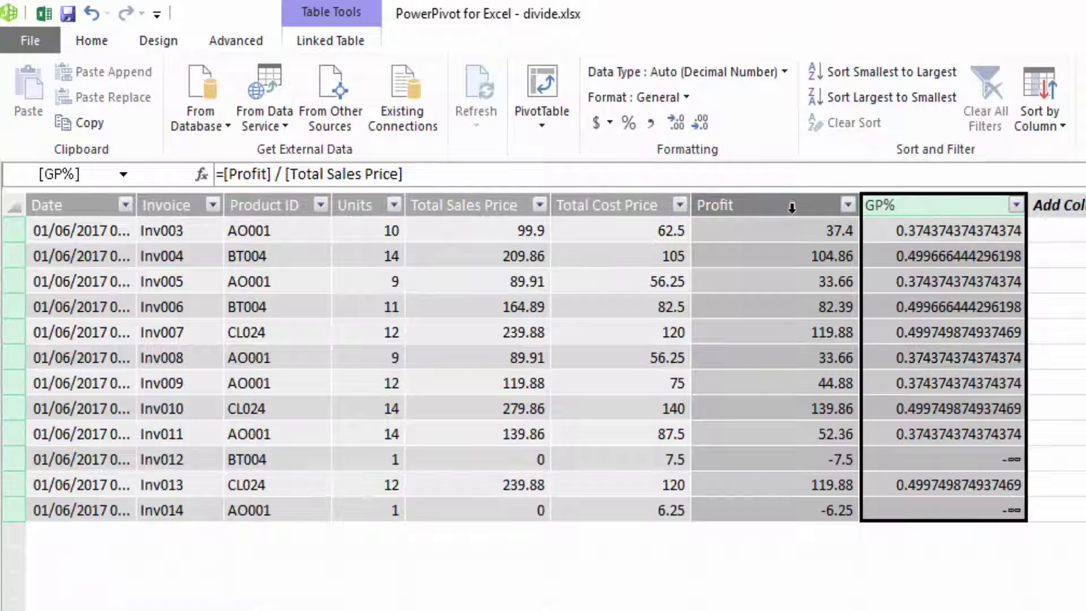
click(628, 123)
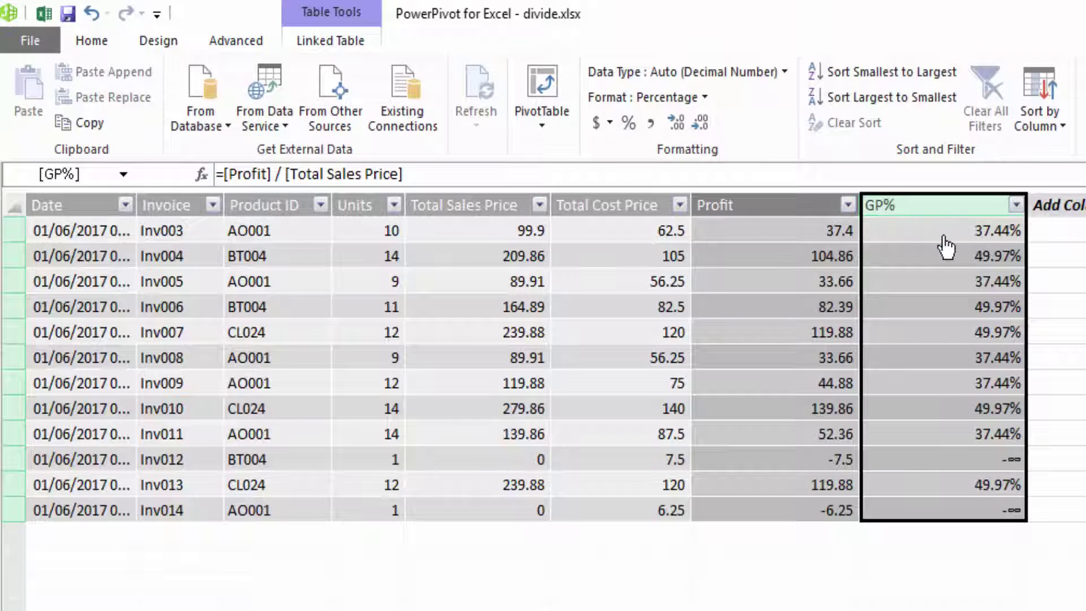
click(945, 468)
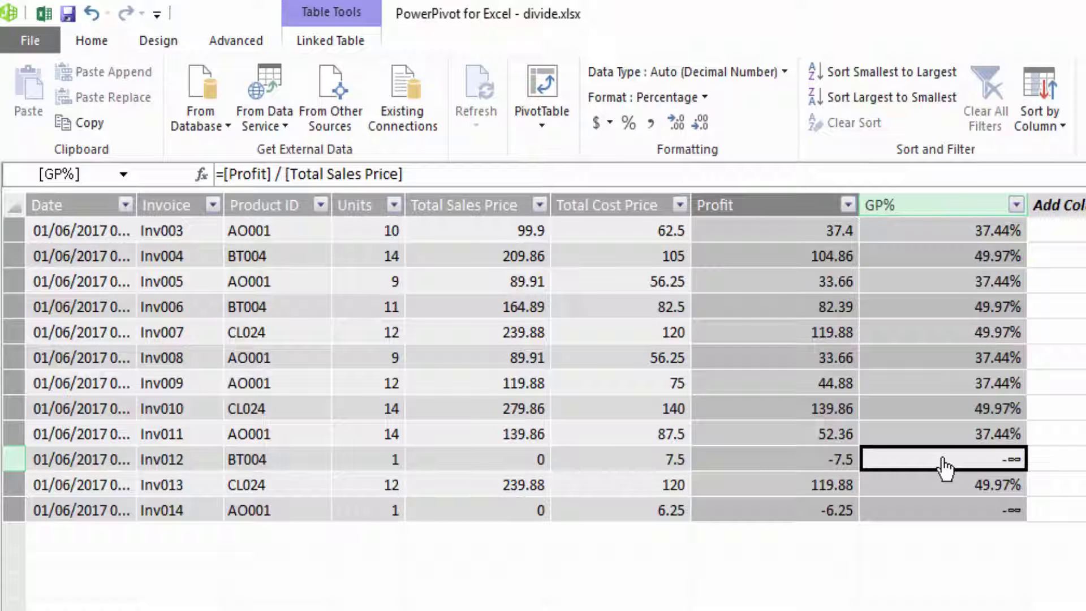
key(Down)
key(Down)
key(Left)
key(Left)
key(Left)
key(Up)
key(Up)
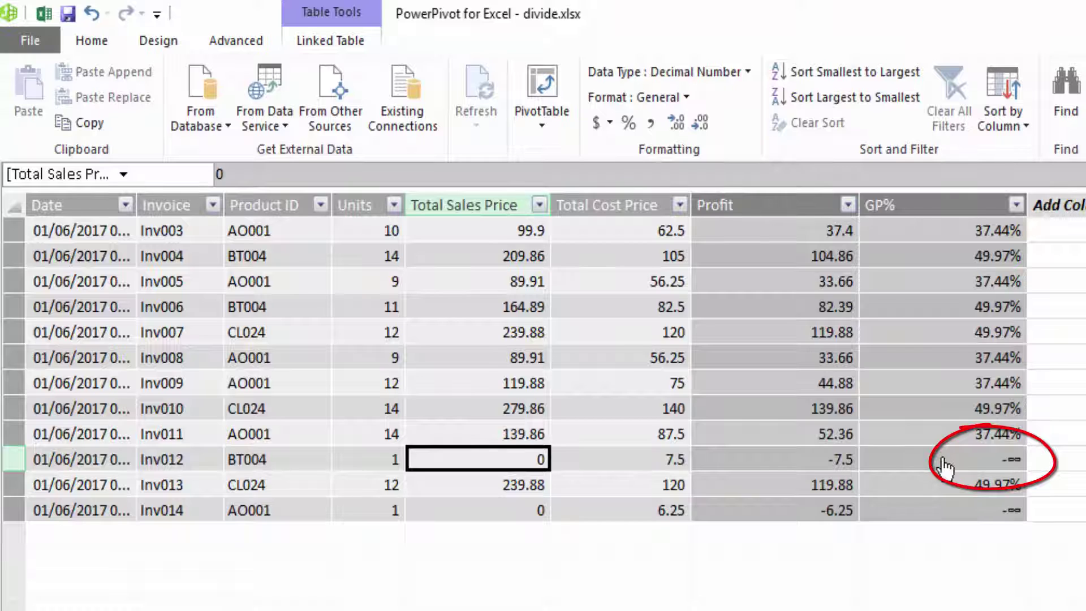
key(Right)
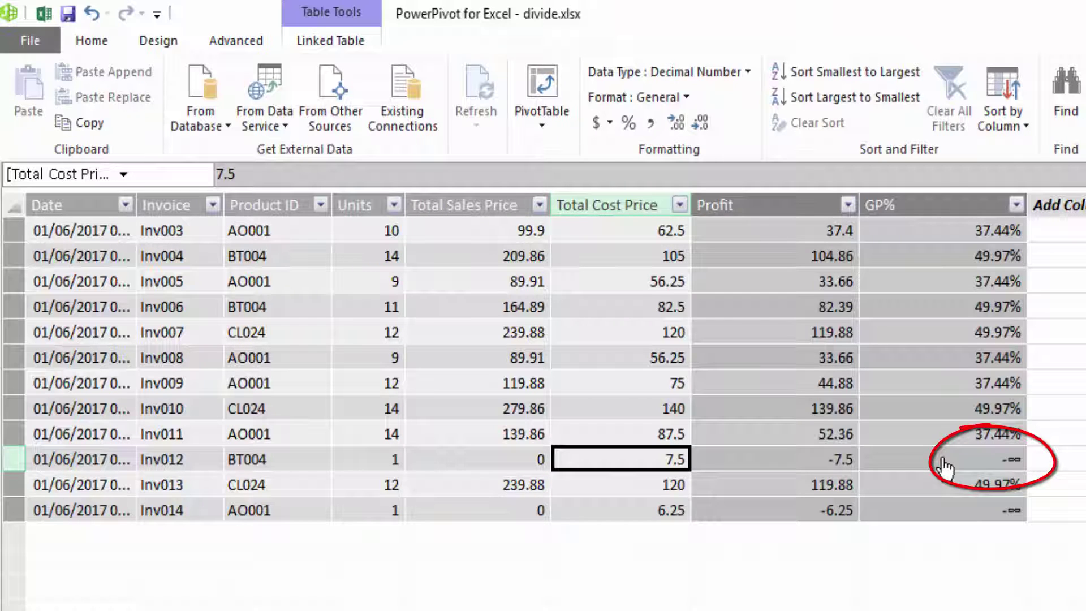
key(Right)
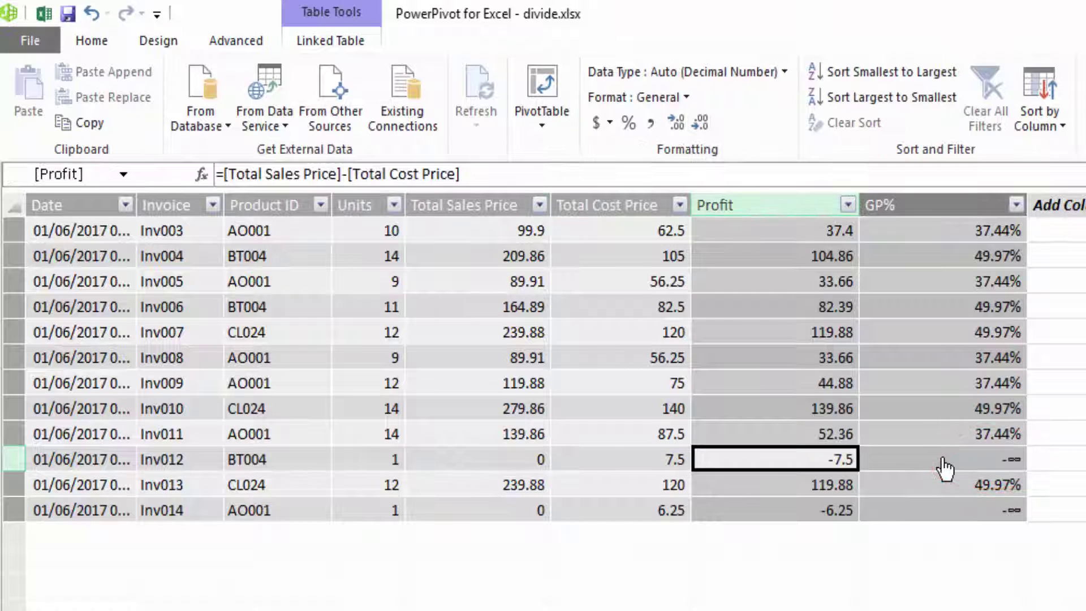
key(Left)
key(Left)
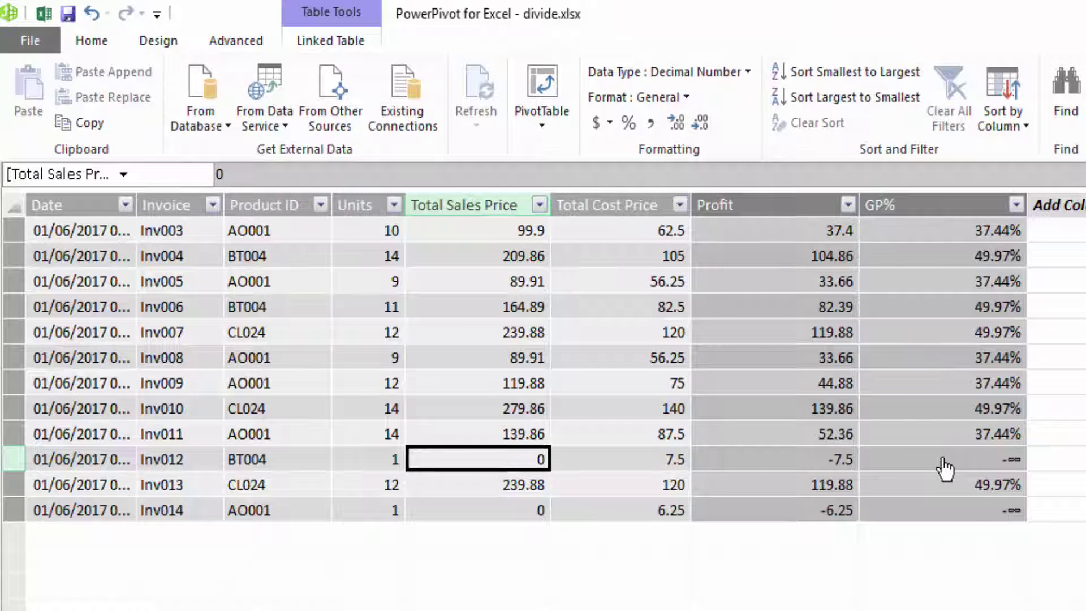
key(Right)
key(Right)
key(Right)
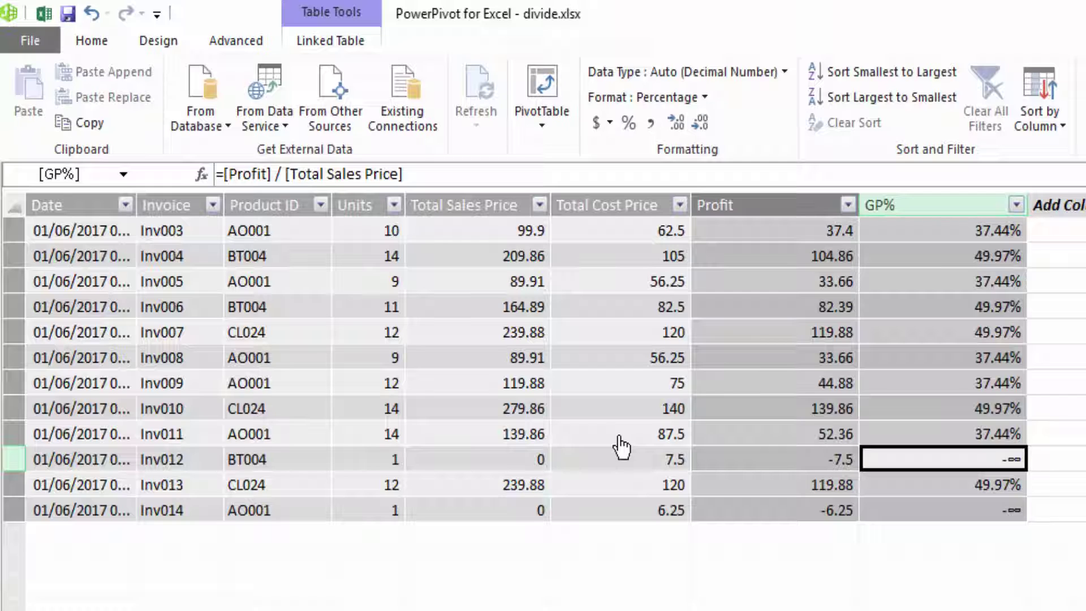
Add a calculated column with the formula =DIVIDE([Profit],[Total Sales Price])
click(1077, 232)
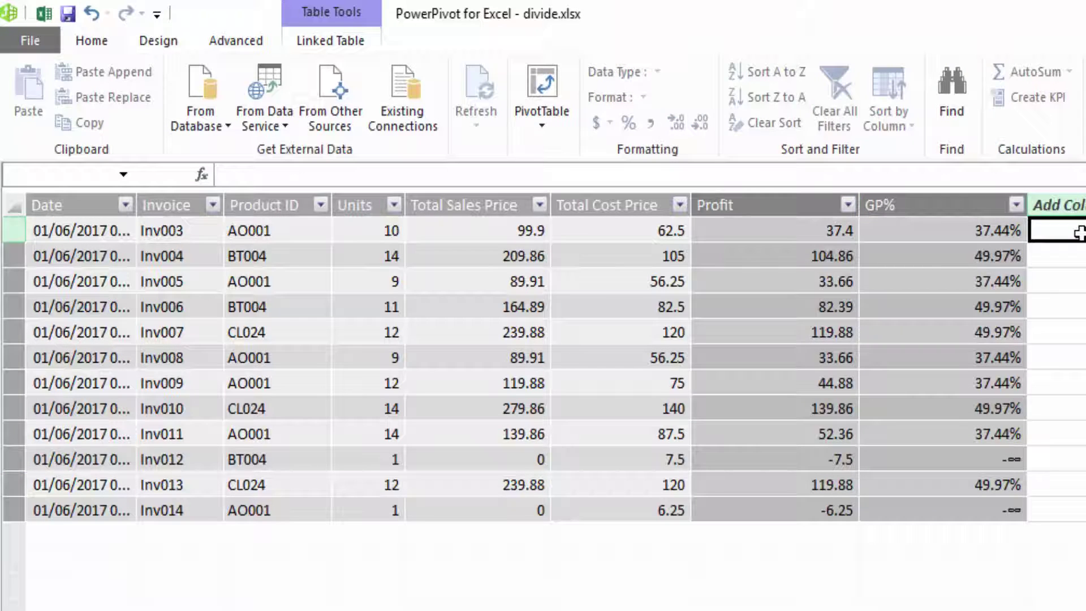
text(=)
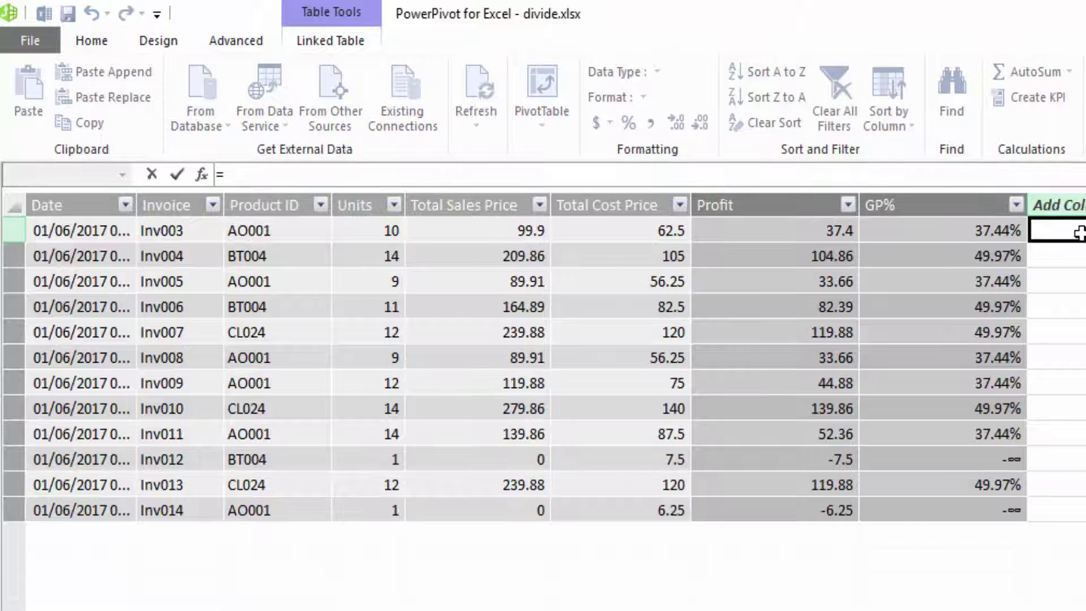
text(di)
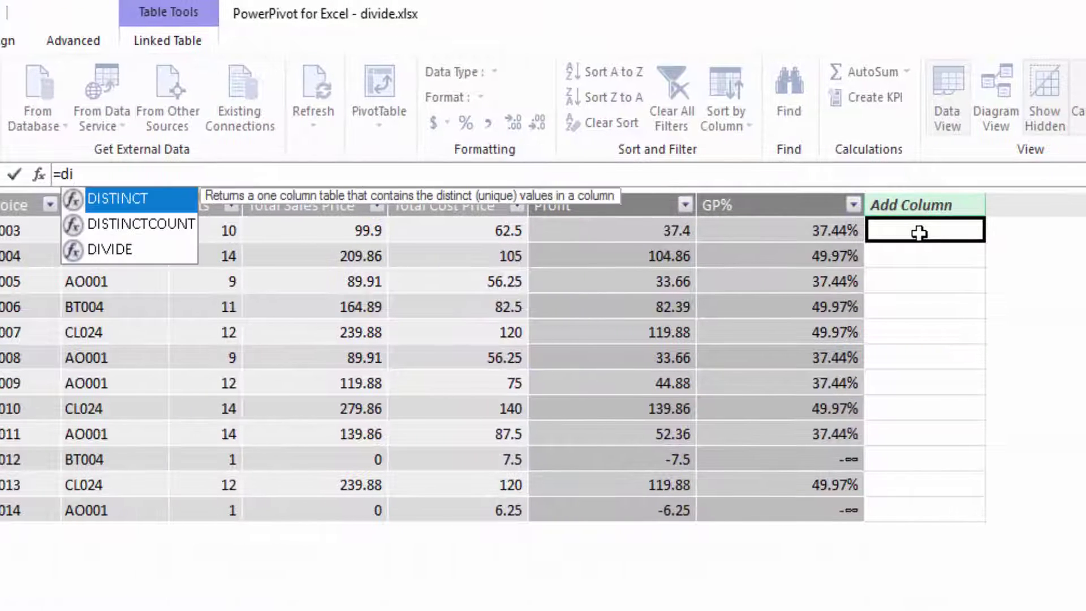
key(Down)
key(Down)
key(Tab)
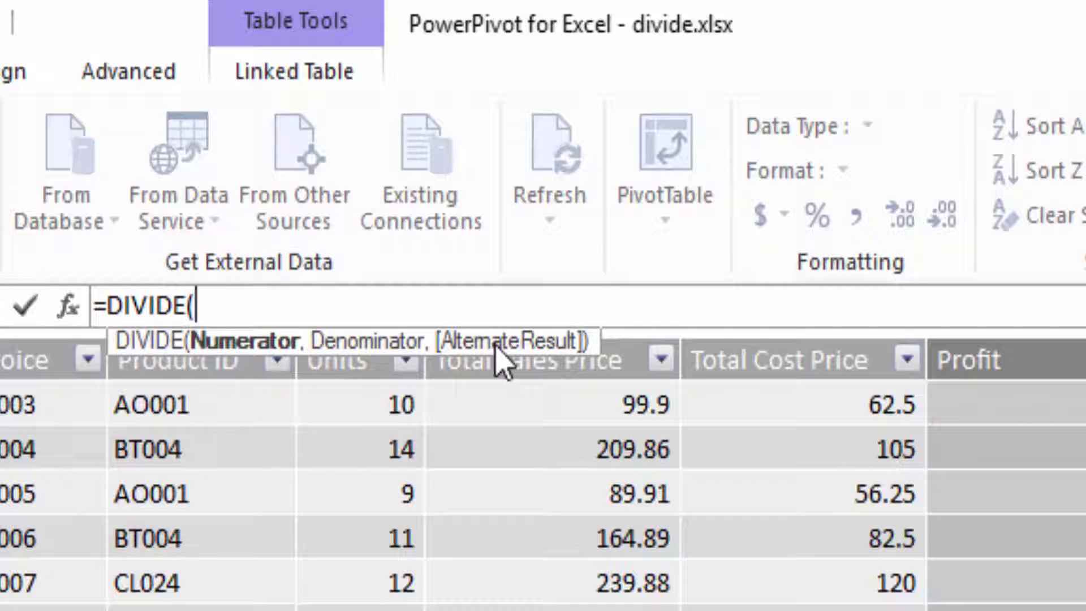
text([pr)
key(Down)
key(Tab)
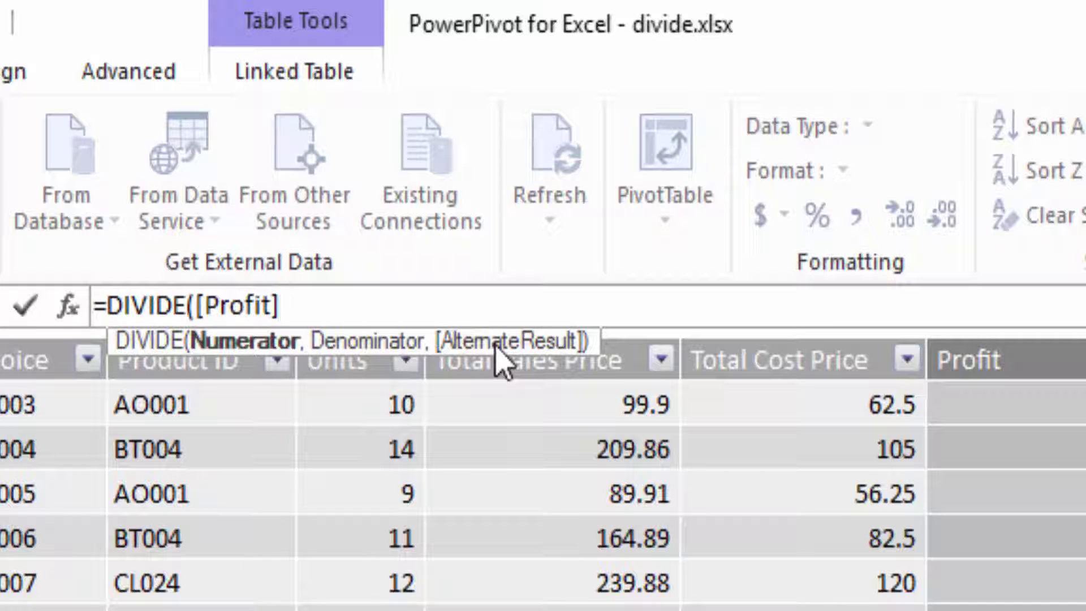
text(,)
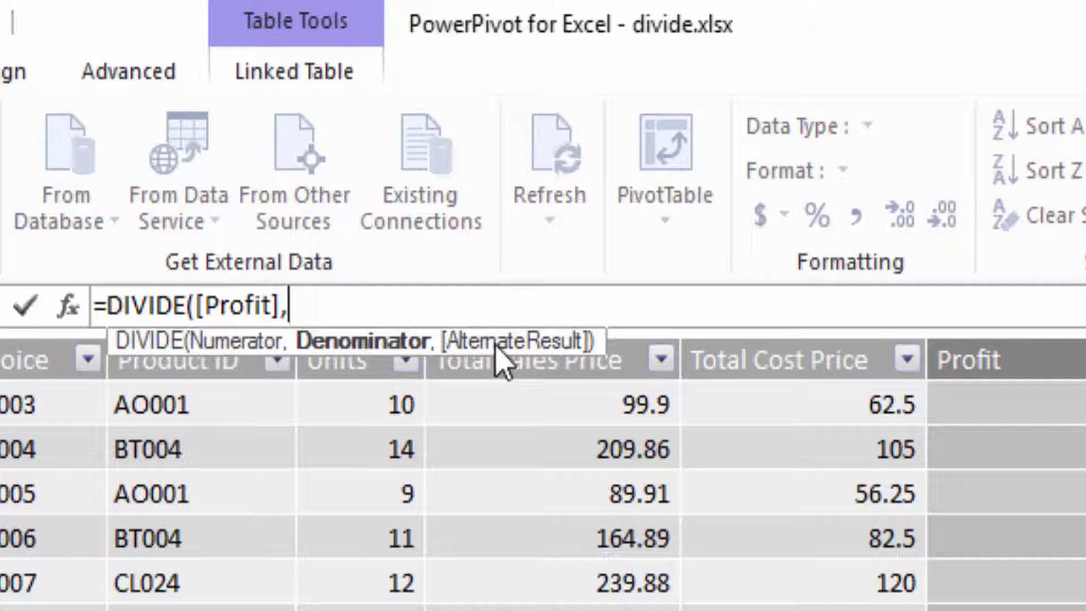
text(to)
click(495, 348)
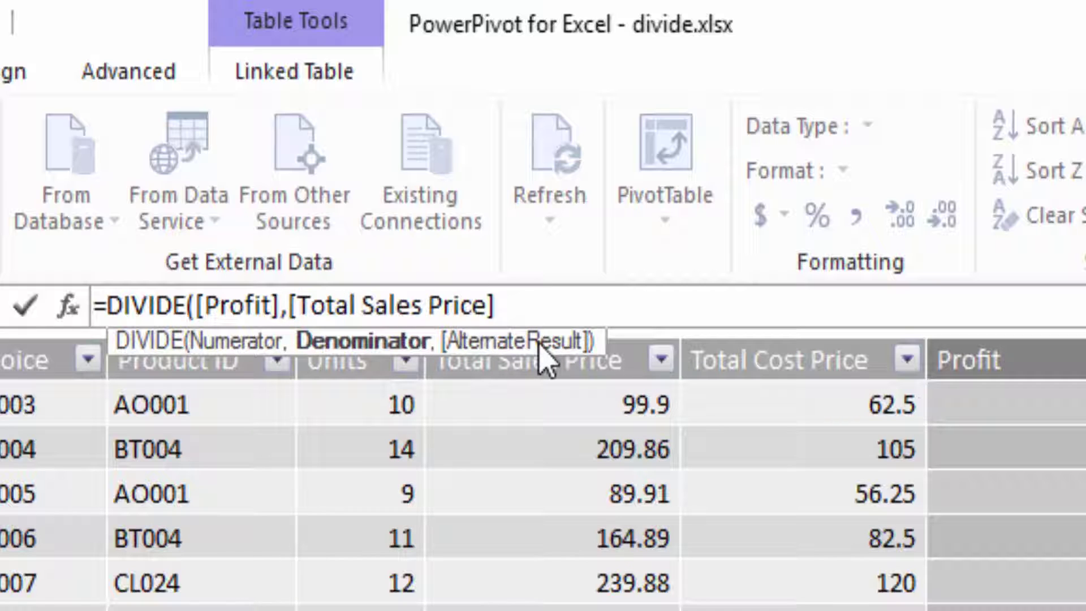
text())
key(Return)
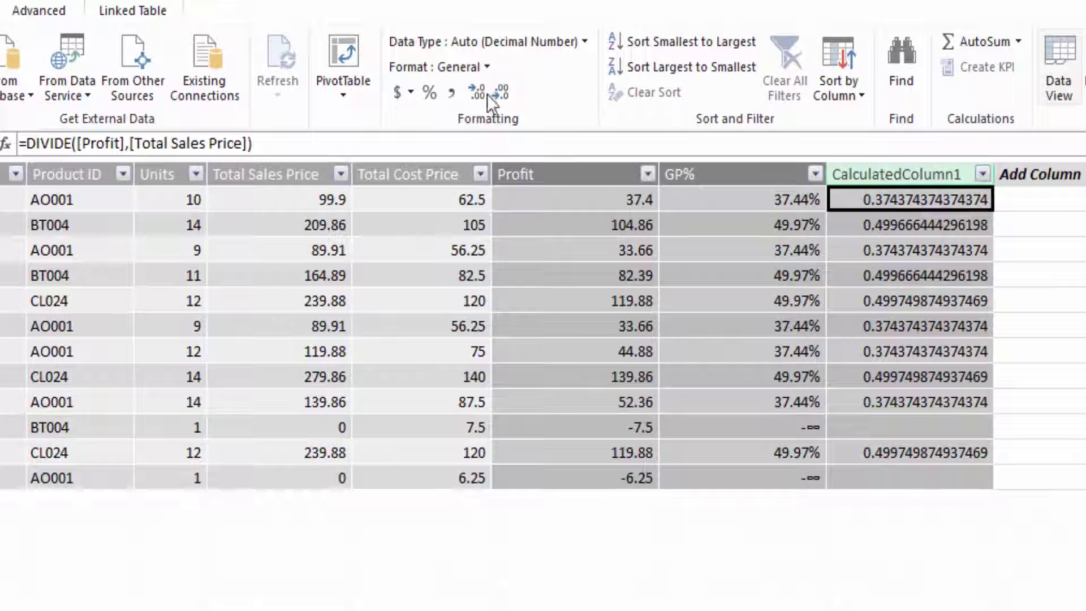
Format the DIVIDE column as percentages and compare its blank BT004 result with GP%
click(431, 93)
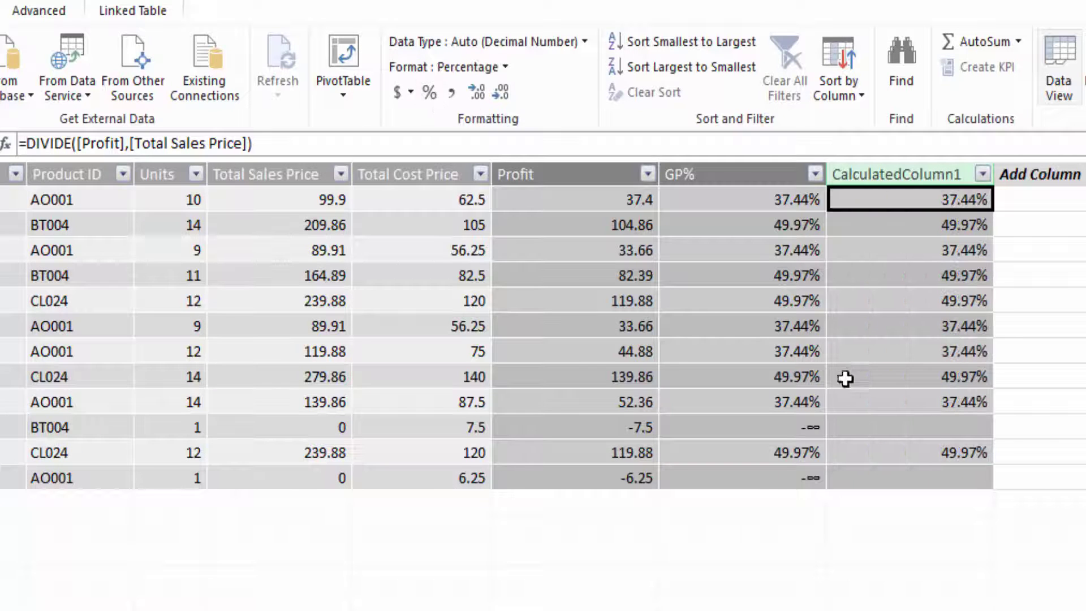
click(925, 427)
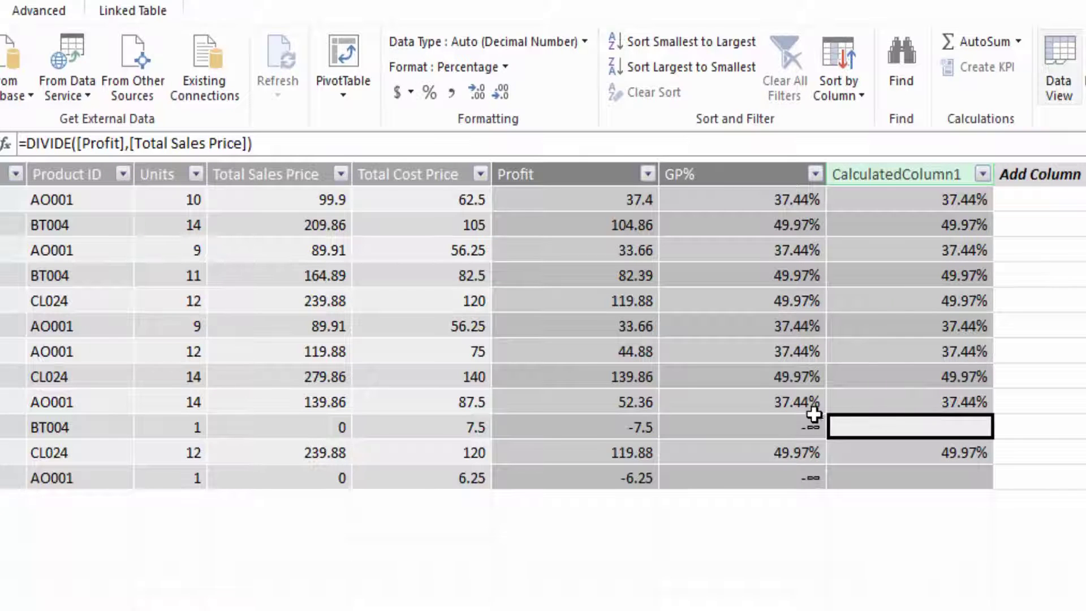
click(798, 426)
Inspect the blank DIVIDE results in the BT004 row and the last row
click(860, 429)
click(861, 475)
click(871, 428)
Change the formula to =DIVIDE([Profit],[Total Sales Price],0) so zero-sales rows show 0.00%
click(892, 193)
click(290, 143)
key(BackSpace)
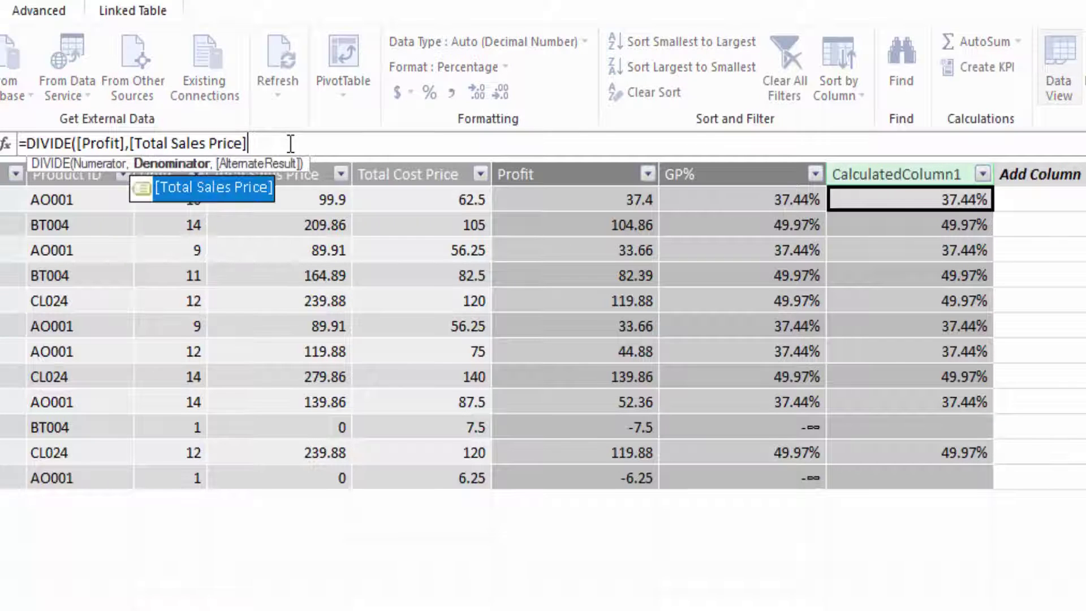
text(,)
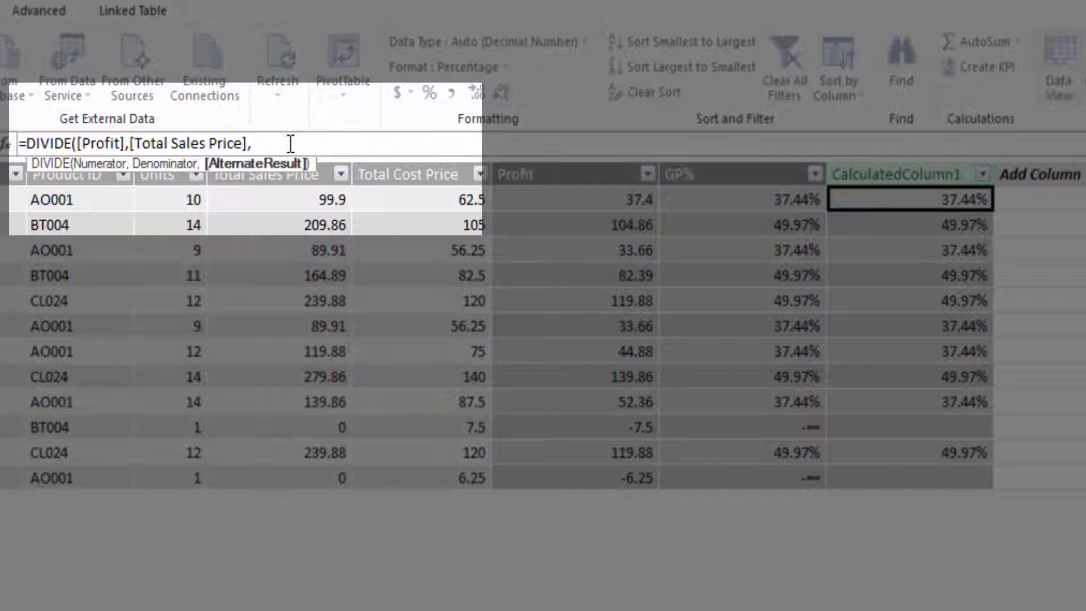
text(0))
key(Escape)
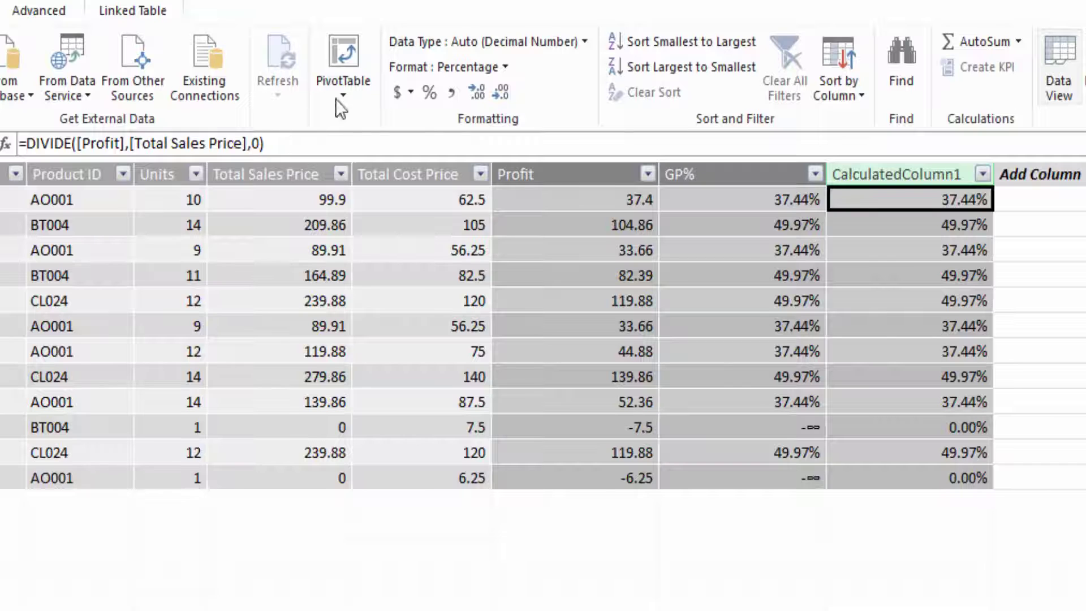